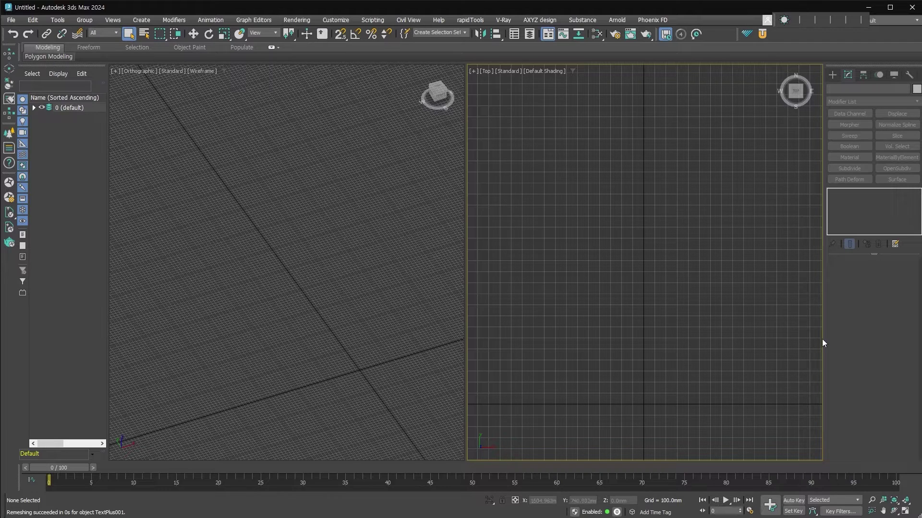
- Create a TextPlus object in the Top viewport reading '2'
{"action": "left_click", "coordinate": [832, 75]}
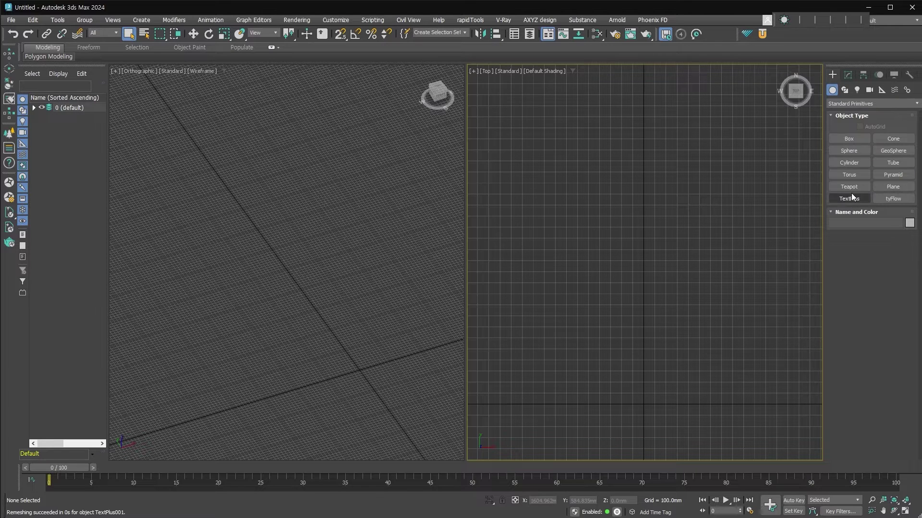
{"action": "left_click", "coordinate": [849, 198]}
{"action": "left_click_drag", "start_coordinate": [875, 355], "coordinate": [838, 354]}
{"action": "type", "text": "2"}
- Set the text to Arial Black, Regular style, at 1500mm size
{"action": "left_click", "coordinate": [847, 74]}
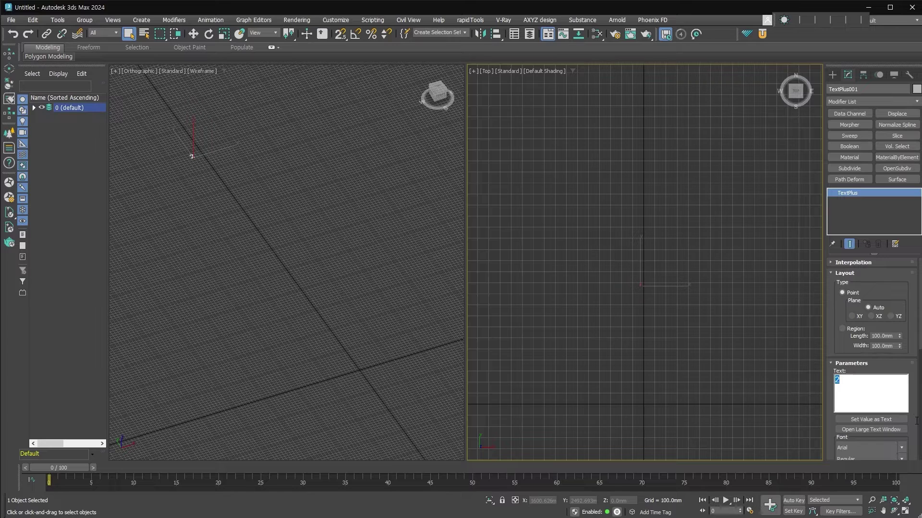
{"action": "scroll", "coordinate": [837, 256], "scroll_direction": "down", "scroll_amount": 3}
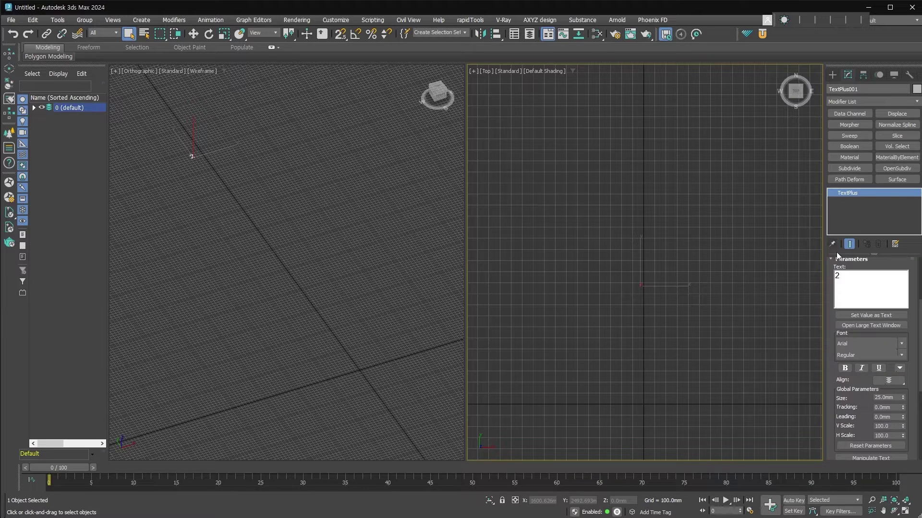
{"action": "left_click", "coordinate": [900, 344]}
{"action": "left_click", "coordinate": [878, 365]}
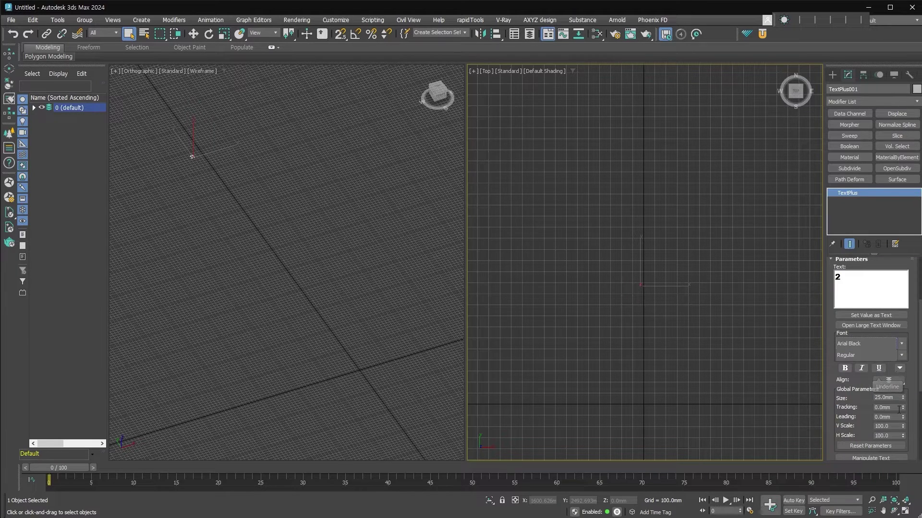
{"action": "type", "text": "00"}
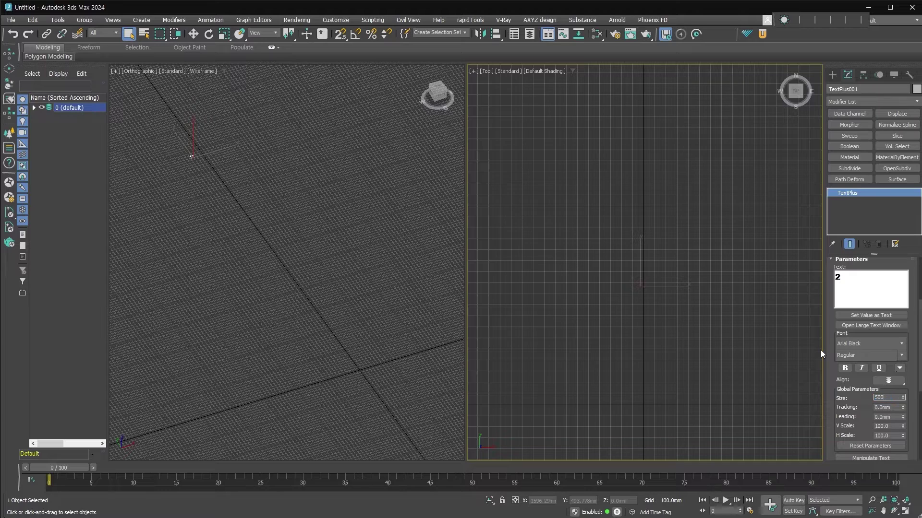
{"action": "key", "text": "Return"}
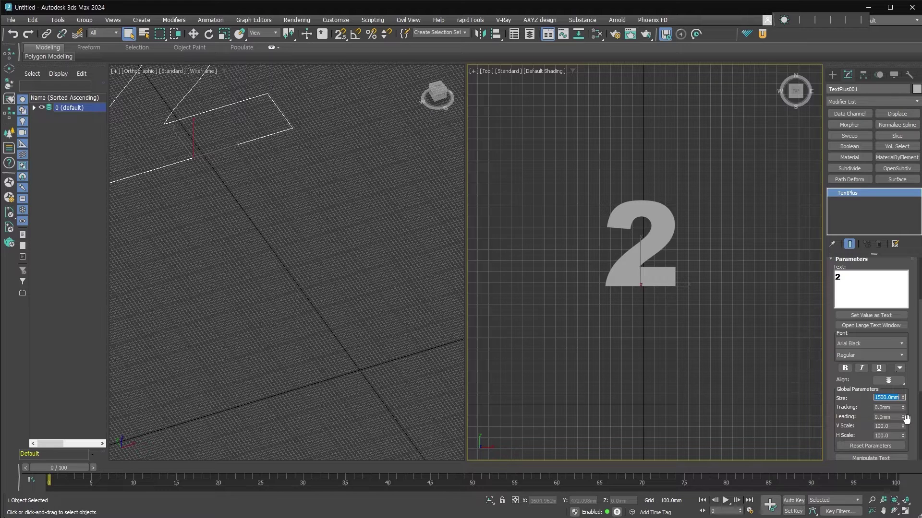
{"action": "scroll", "coordinate": [650, 236], "scroll_direction": "up", "scroll_amount": 3}
{"action": "scroll", "coordinate": [653, 233], "scroll_direction": "up", "scroll_amount": 2}
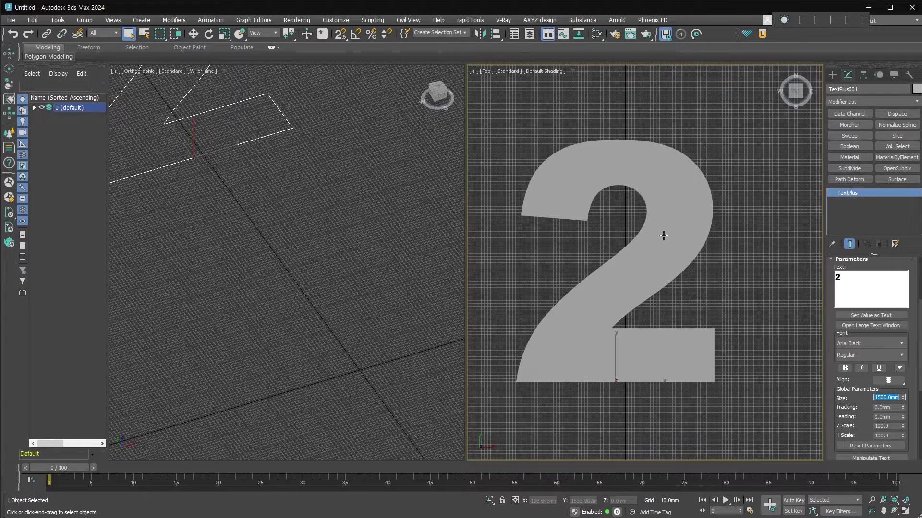
{"action": "left_click", "coordinate": [898, 357]}
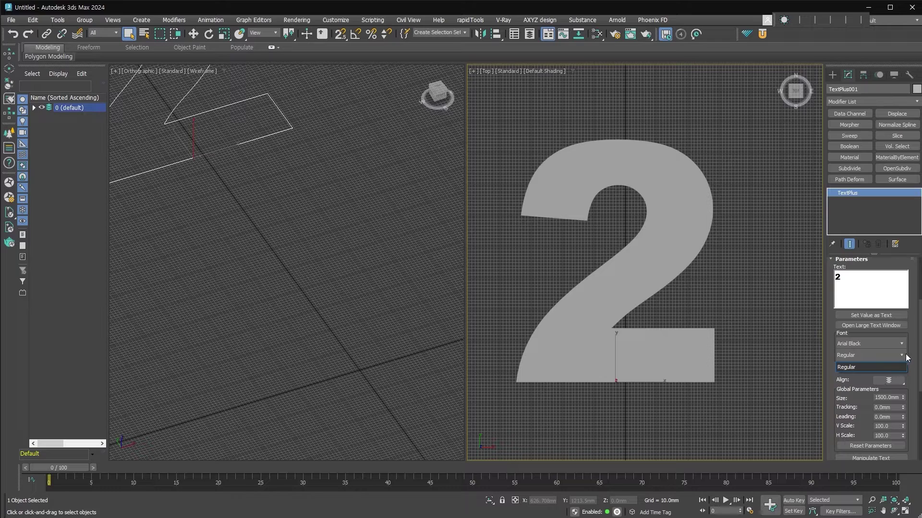
{"action": "left_click", "coordinate": [906, 357]}
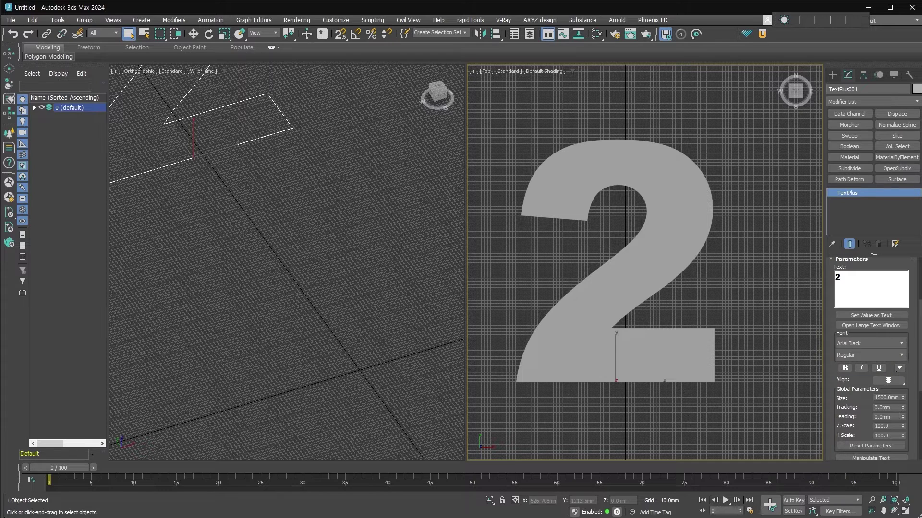
{"action": "scroll", "coordinate": [899, 343], "scroll_direction": "down", "scroll_amount": 5}
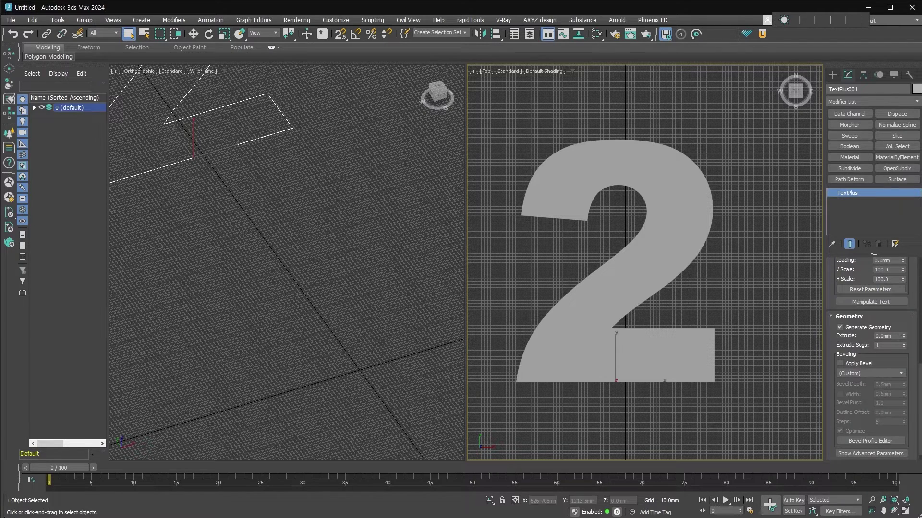
{"action": "middle_click_drag", "start_coordinate": [247, 111], "coordinate": [322, 218]}
- Extrude the '2' about 5.83mm into a thin slab and add a Subdivide modifier
{"action": "scroll", "coordinate": [321, 218], "scroll_direction": "up", "scroll_amount": 3}
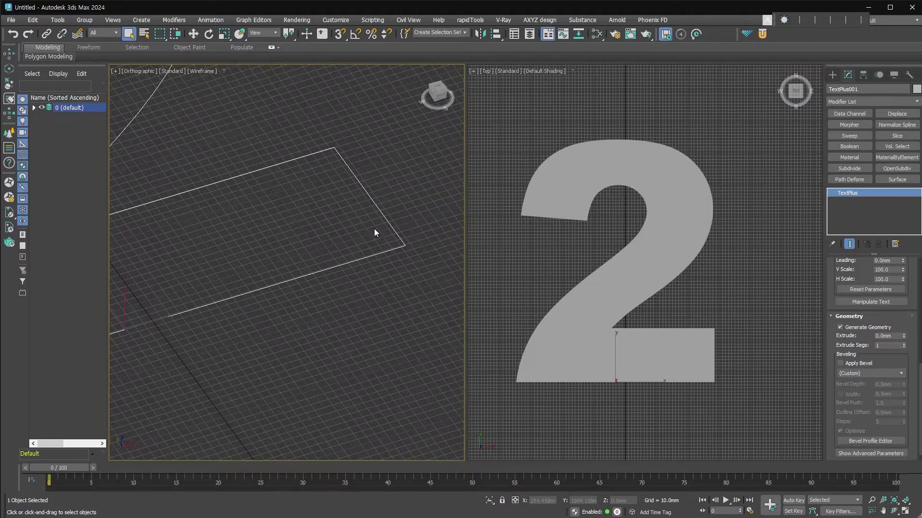
{"action": "mouse_move", "coordinate": [904, 338]}
{"action": "left_mouse_down"}
{"action": "mouse_move", "coordinate": [915, 345]}
{"action": "mouse_move", "coordinate": [918, 337]}
{"action": "left_mouse_up"}
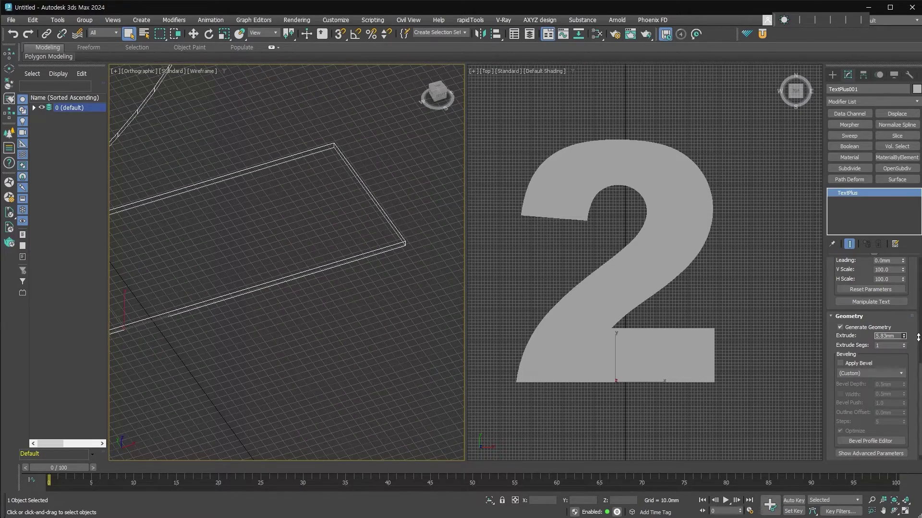
{"action": "scroll", "coordinate": [399, 362], "scroll_direction": "down", "scroll_amount": 5}
{"action": "scroll", "coordinate": [280, 374], "scroll_direction": "up", "scroll_amount": 1}
{"action": "scroll", "coordinate": [272, 331], "scroll_direction": "down", "scroll_amount": 1}
{"action": "scroll", "coordinate": [240, 308], "scroll_direction": "up", "scroll_amount": 1}
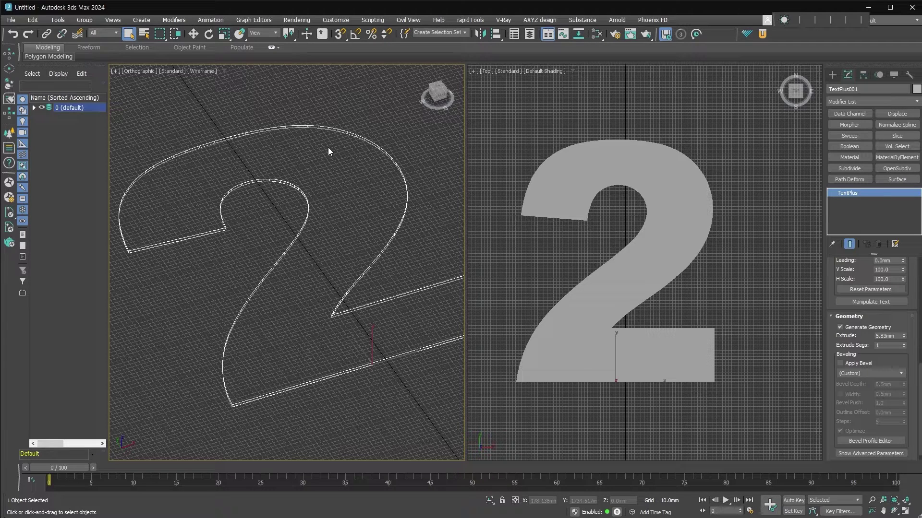
{"action": "left_click", "coordinate": [865, 171]}
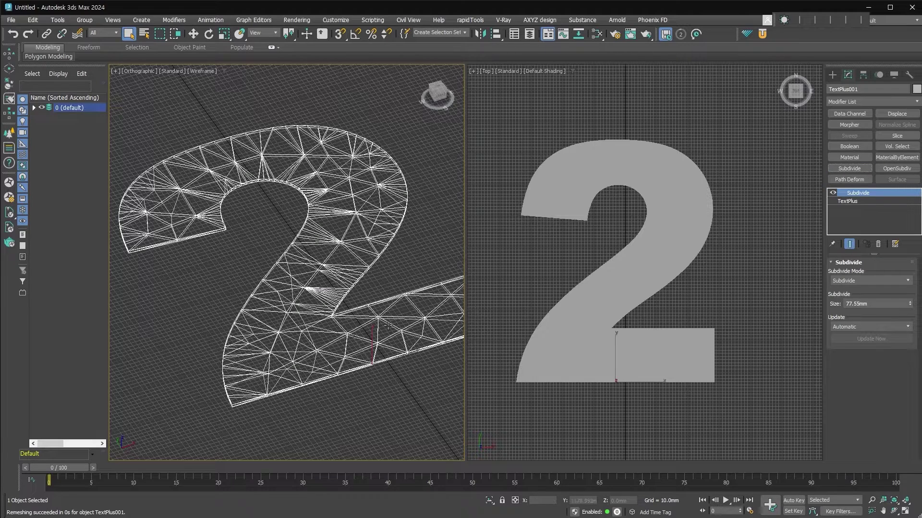
- Set the Subdivide size to 8mm after trying 5mm and 3mm
{"action": "left_click_drag", "start_coordinate": [869, 304], "coordinate": [796, 306]}
{"action": "type", "text": "5"}
{"action": "key", "text": "Return"}
{"action": "scroll", "coordinate": [328, 344], "scroll_direction": "up", "scroll_amount": 3}
{"action": "scroll", "coordinate": [328, 345], "scroll_direction": "up", "scroll_amount": 2}
{"action": "scroll", "coordinate": [325, 320], "scroll_direction": "up", "scroll_amount": 2}
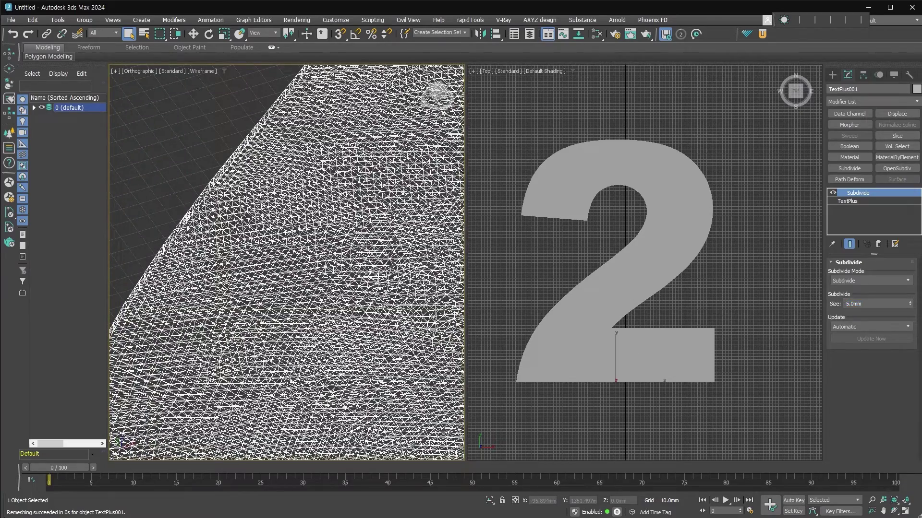
{"action": "scroll", "coordinate": [292, 223], "scroll_direction": "down", "scroll_amount": 3}
{"action": "scroll", "coordinate": [292, 223], "scroll_direction": "down", "scroll_amount": 2}
{"action": "left_click_drag", "start_coordinate": [878, 304], "coordinate": [815, 305]}
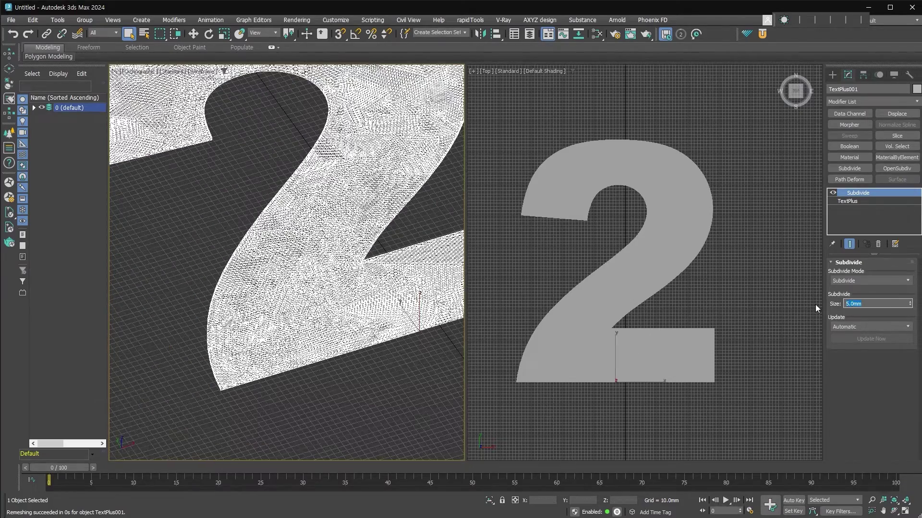
{"action": "type", "text": "3"}
{"action": "key", "text": "Return"}
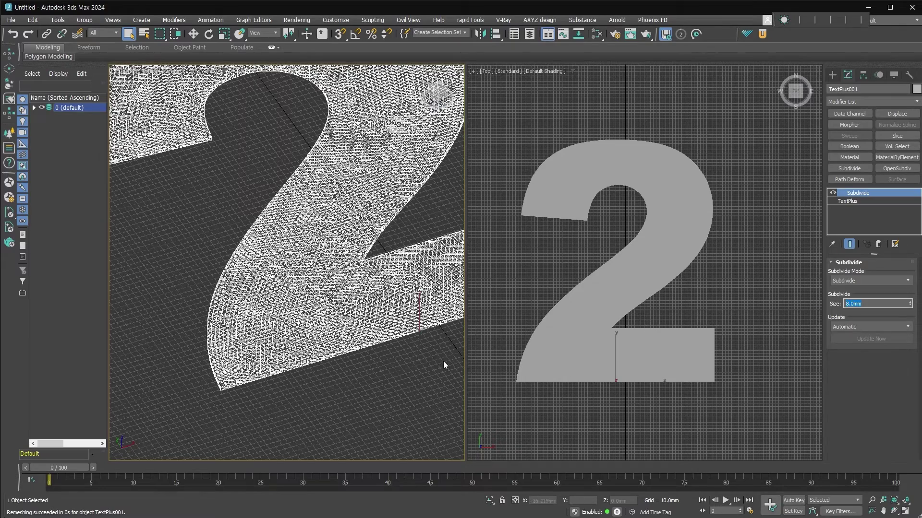
{"action": "type", "text": "8"}
{"action": "key", "text": "Return"}
{"action": "scroll", "coordinate": [335, 300], "scroll_direction": "down", "scroll_amount": 3}
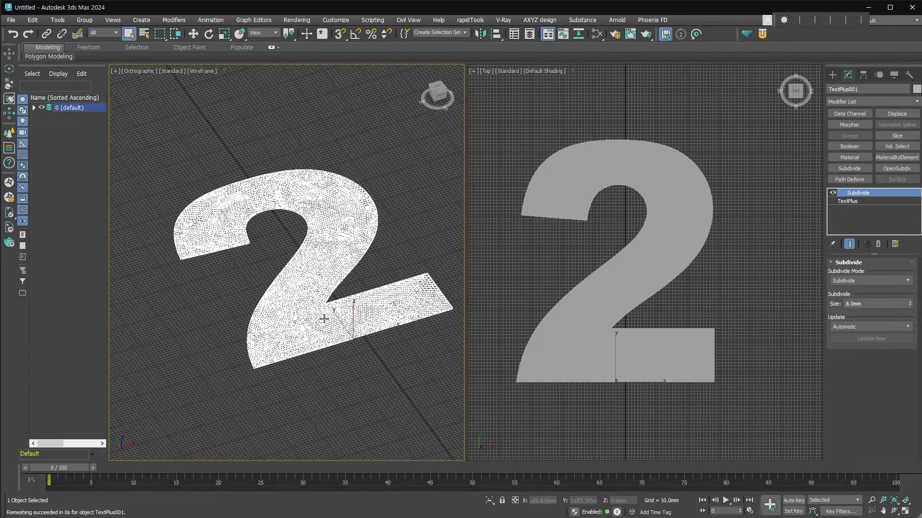
- Export the numeral as an OBJ file with default export options
{"action": "left_click", "coordinate": [12, 21]}
{"action": "mouse_move", "coordinate": [22, 172]}
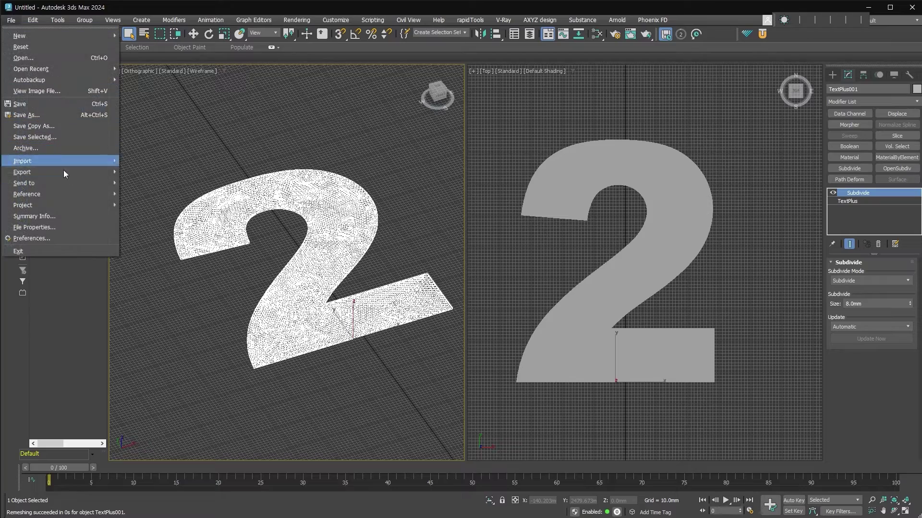
{"action": "left_click", "coordinate": [155, 176]}
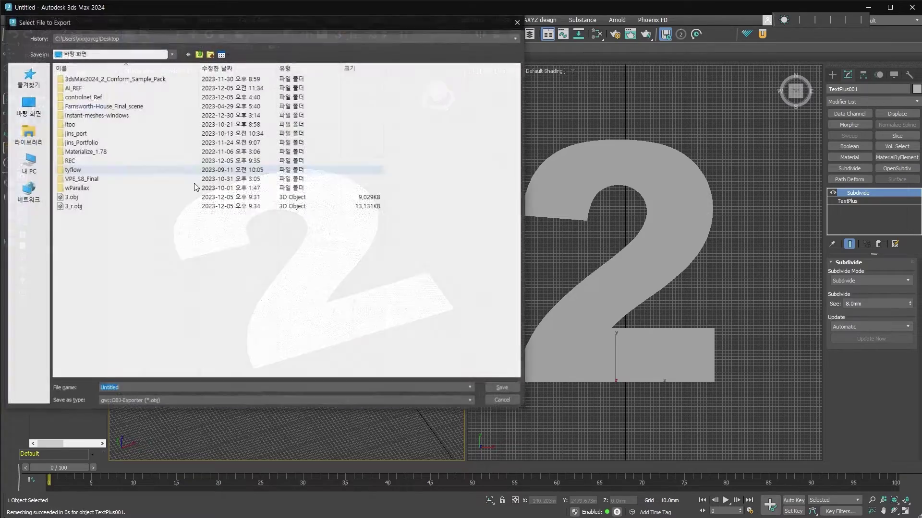
{"action": "key", "text": "Return"}
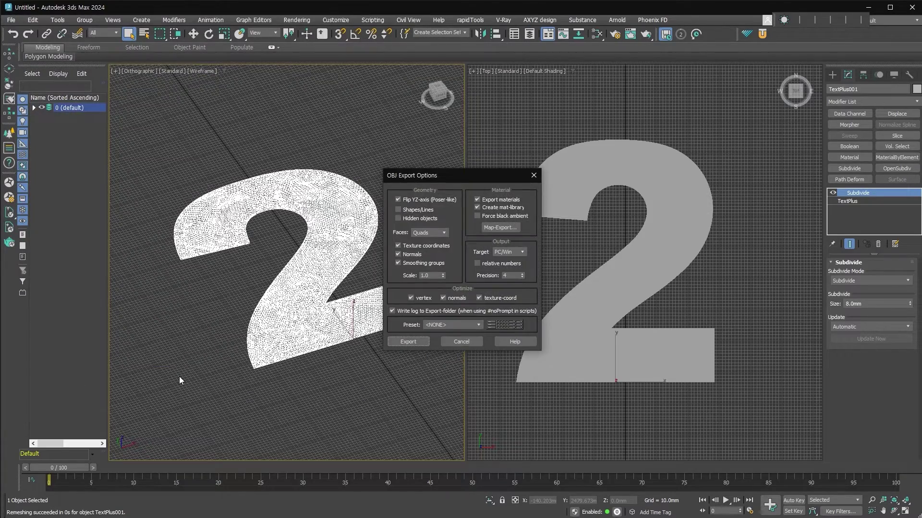
{"action": "key", "text": "Return"}
{"action": "left_click", "coordinate": [561, 344]}
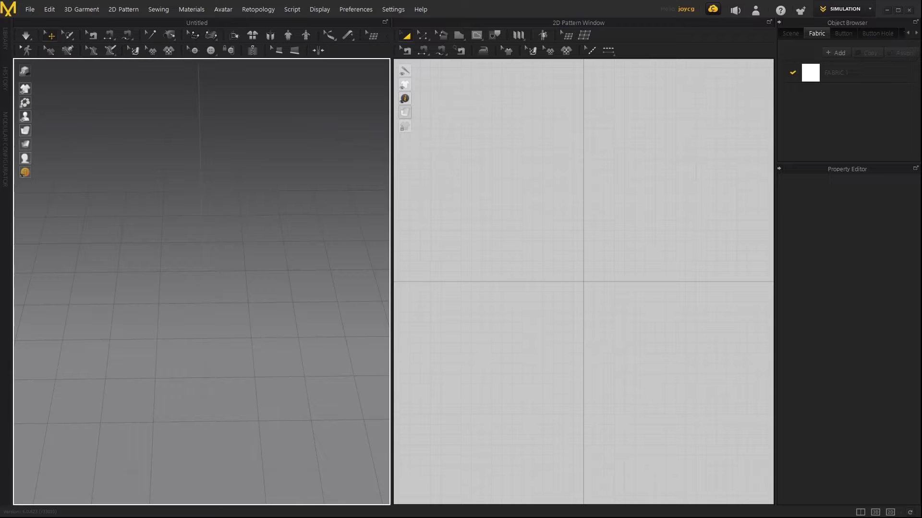
- Import 2.obj into Marvelous Designer with Object Type set to Garment
{"action": "left_click", "coordinate": [29, 9]}
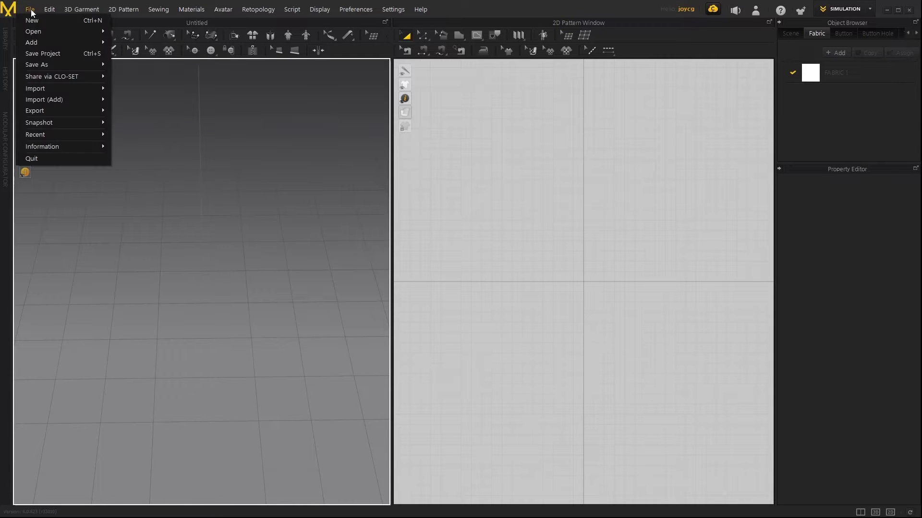
{"action": "mouse_move", "coordinate": [36, 88]}
{"action": "left_click", "coordinate": [171, 93]}
{"action": "left_click", "coordinate": [287, 133]}
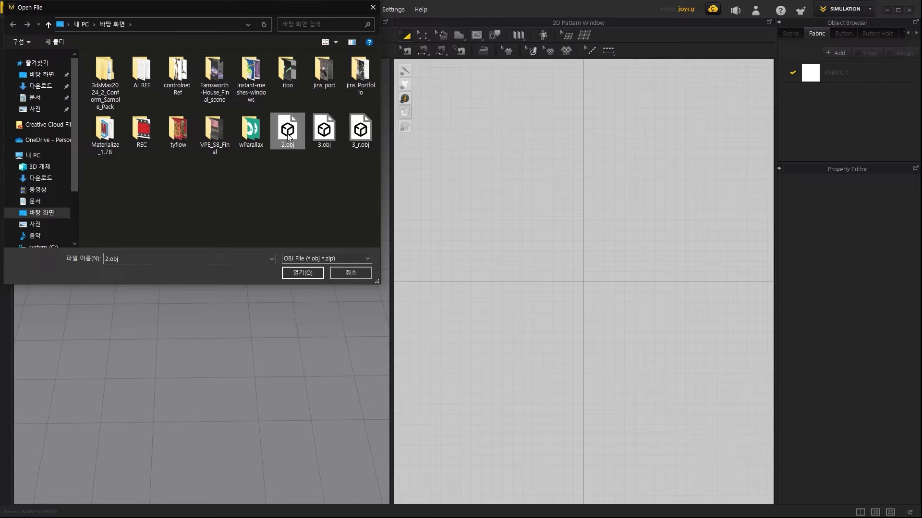
{"action": "double_click", "coordinate": [287, 133]}
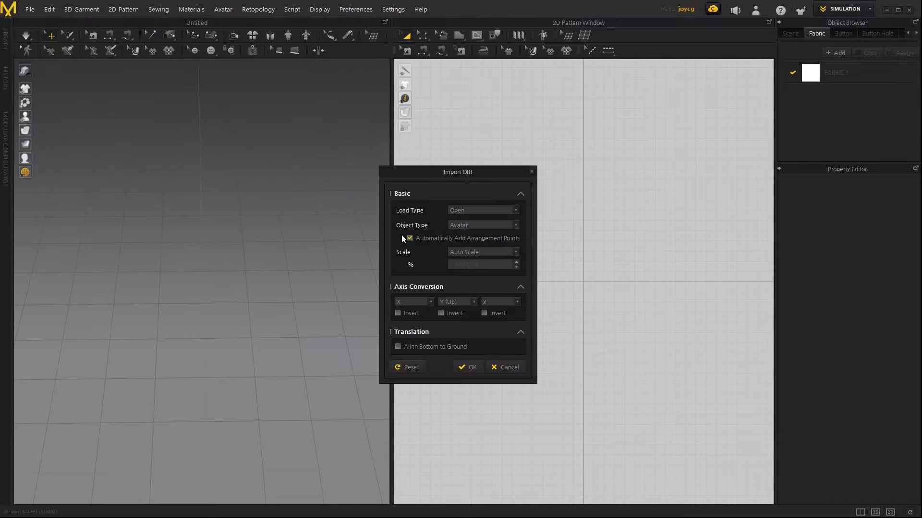
{"action": "left_click", "coordinate": [484, 224]}
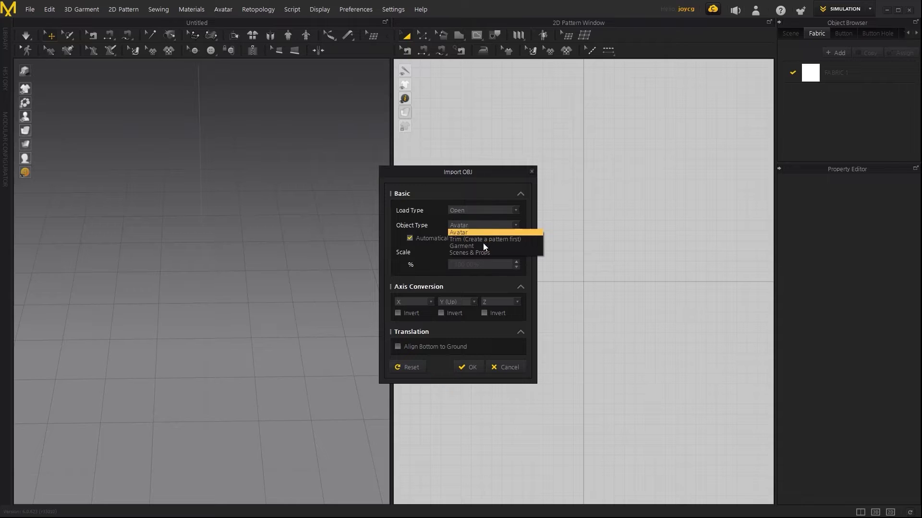
{"action": "left_click", "coordinate": [483, 245]}
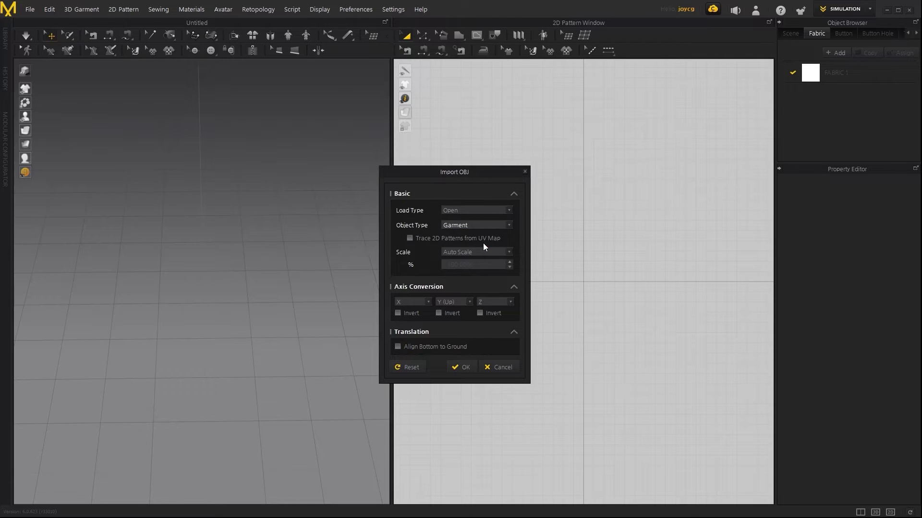
{"action": "left_click", "coordinate": [463, 368]}
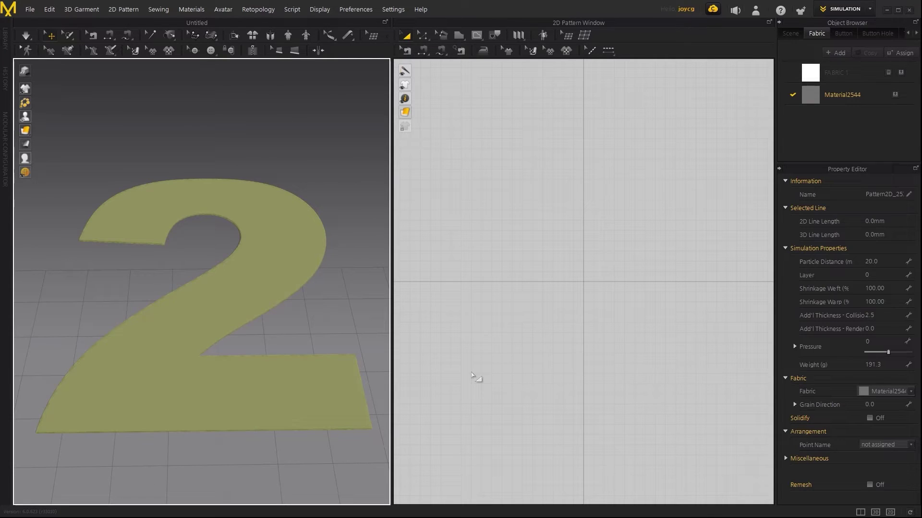
- Raise the garment's Pressure to about 20 so the '2' puffs up
{"action": "scroll", "coordinate": [306, 249], "scroll_direction": "down", "scroll_amount": 1}
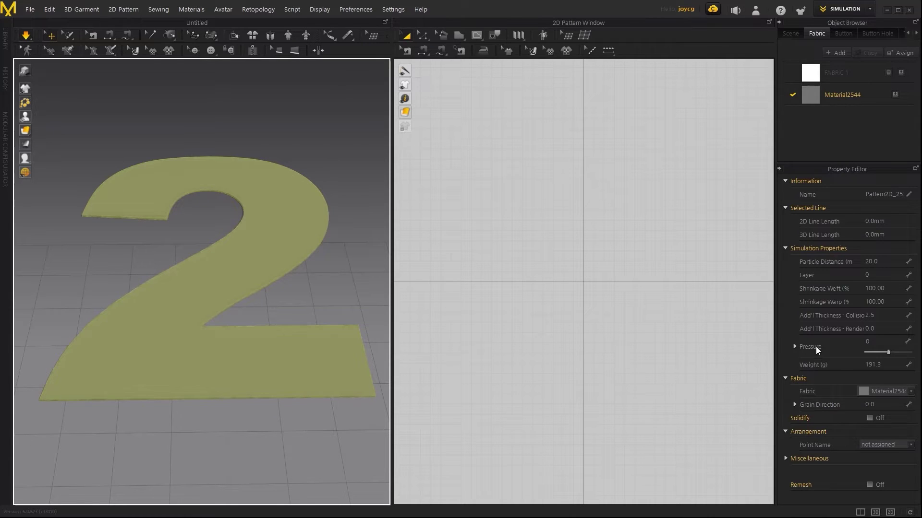
{"action": "left_click_drag", "start_coordinate": [888, 352], "coordinate": [894, 352]}
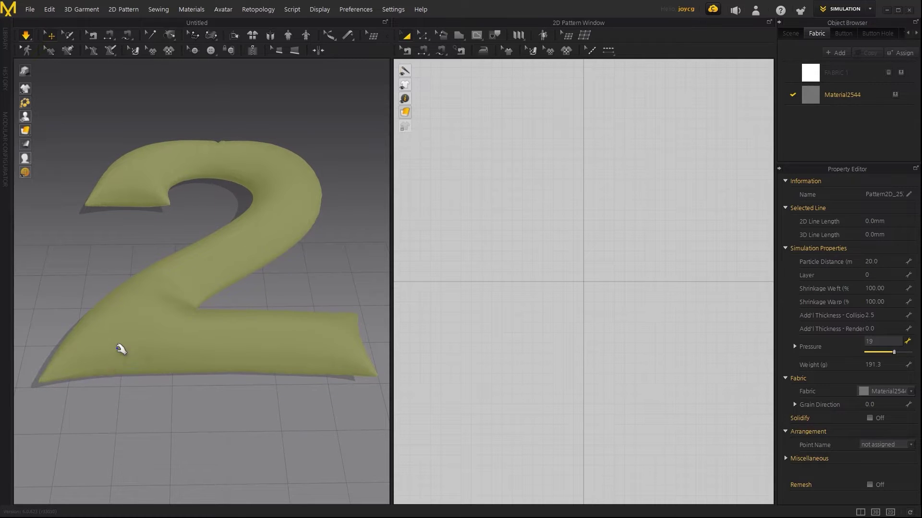
{"action": "left_click", "coordinate": [911, 392]}
- Assign FABRIC 1 to the numeral with the Knit_Terry preset at 1.75mm thickness
{"action": "left_click", "coordinate": [885, 402]}
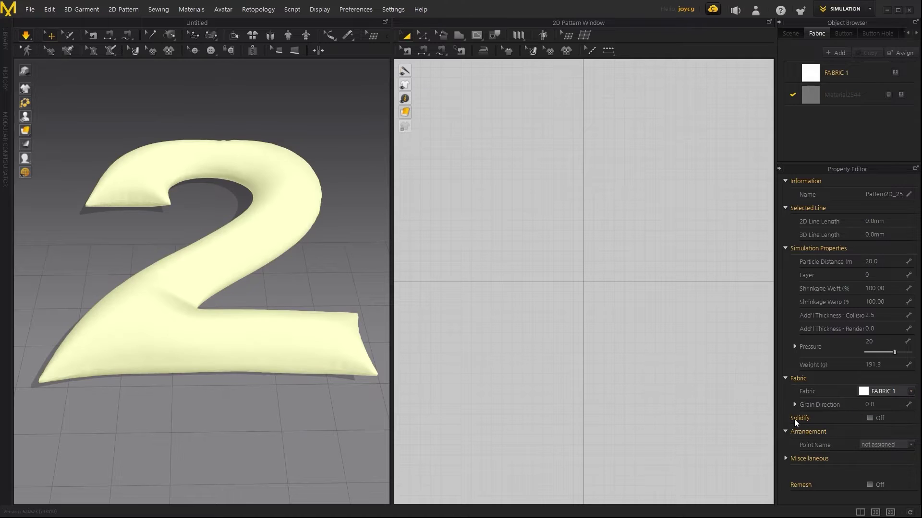
{"action": "left_click", "coordinate": [835, 73]}
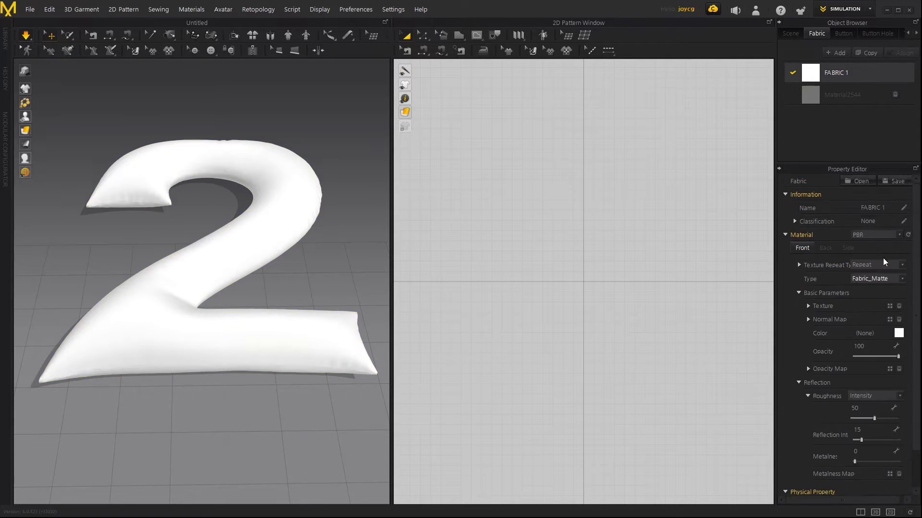
{"action": "scroll", "coordinate": [854, 492], "scroll_direction": "down", "scroll_amount": 3}
{"action": "left_click", "coordinate": [886, 462]}
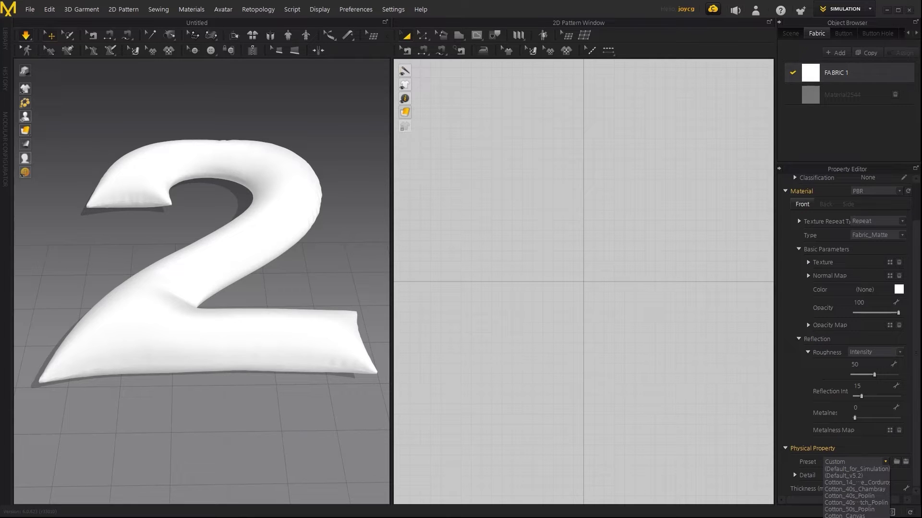
{"action": "left_click", "coordinate": [842, 98]}
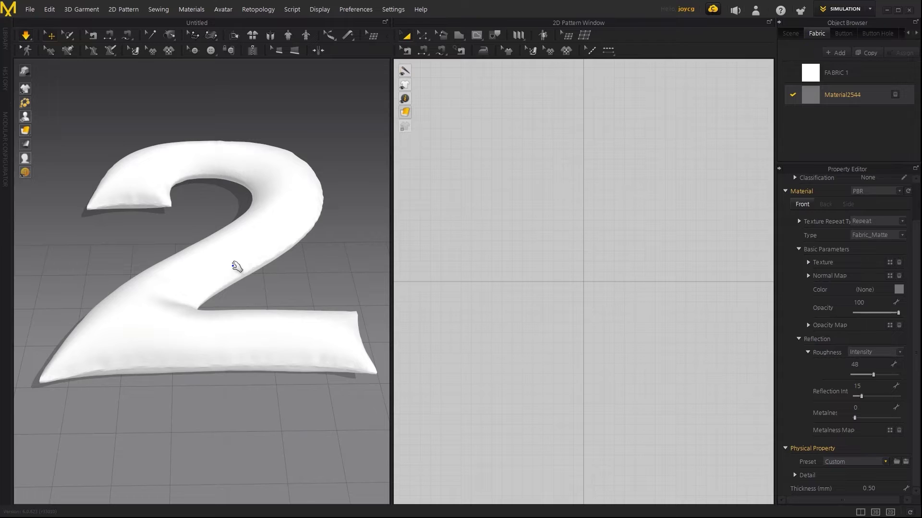
{"action": "left_click", "coordinate": [294, 200]}
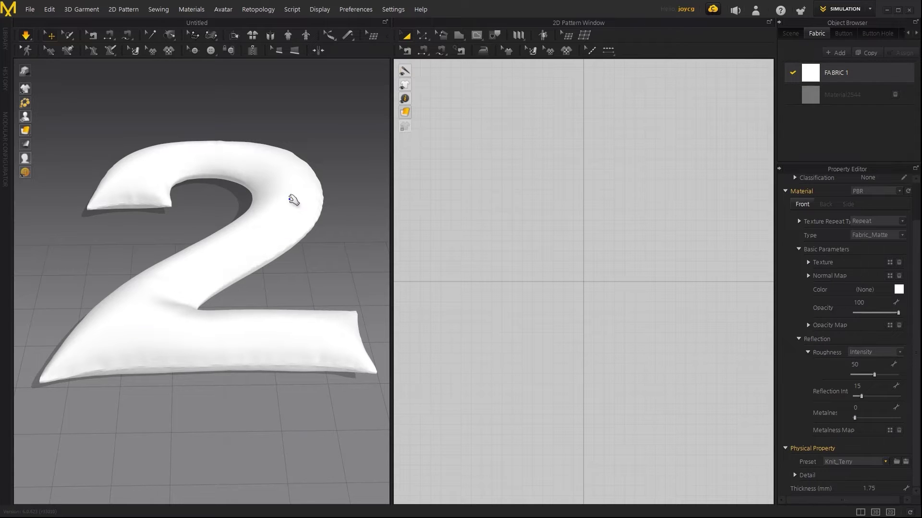
{"action": "left_click", "coordinate": [294, 201]}
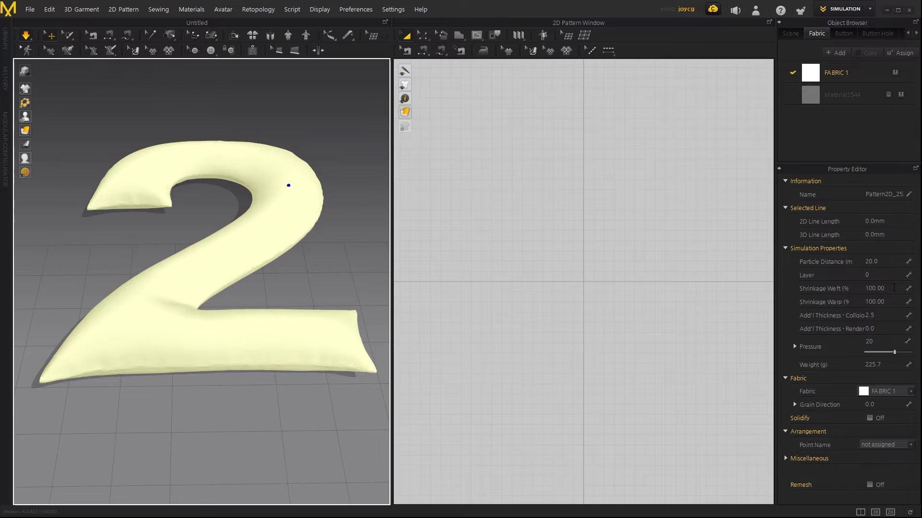
- Set Shrinkage Weft and Warp to 95%, then orbit to inspect the result
{"action": "left_click", "coordinate": [891, 287]}
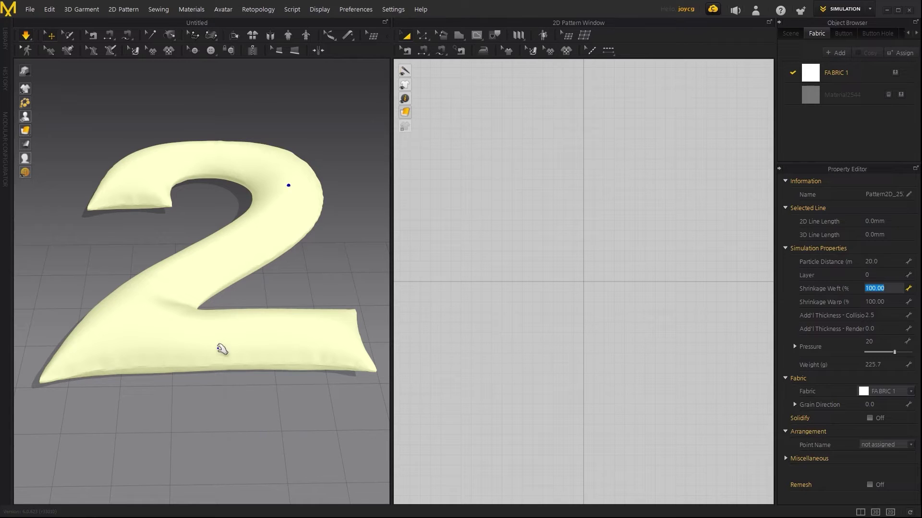
{"action": "type", "text": "95"}
{"action": "key", "text": "Return"}
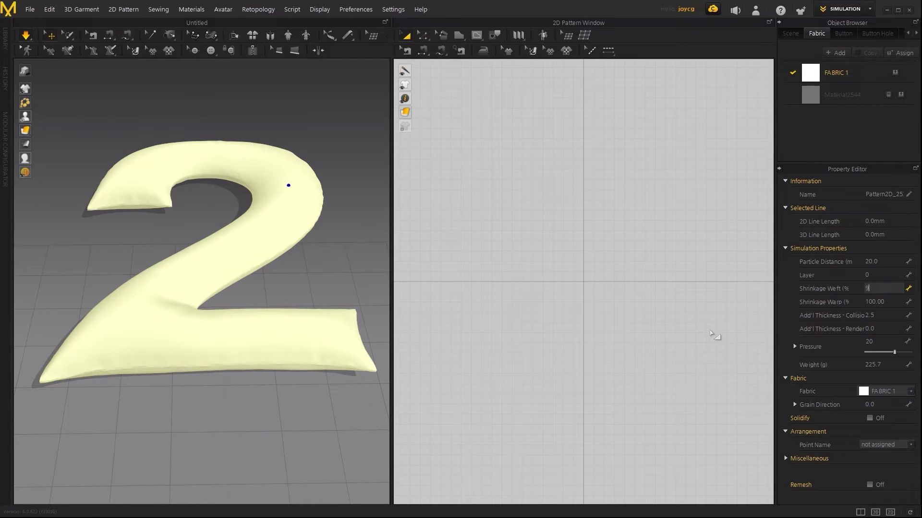
{"action": "left_click", "coordinate": [874, 301]}
{"action": "type", "text": "95"}
{"action": "key", "text": "Return"}
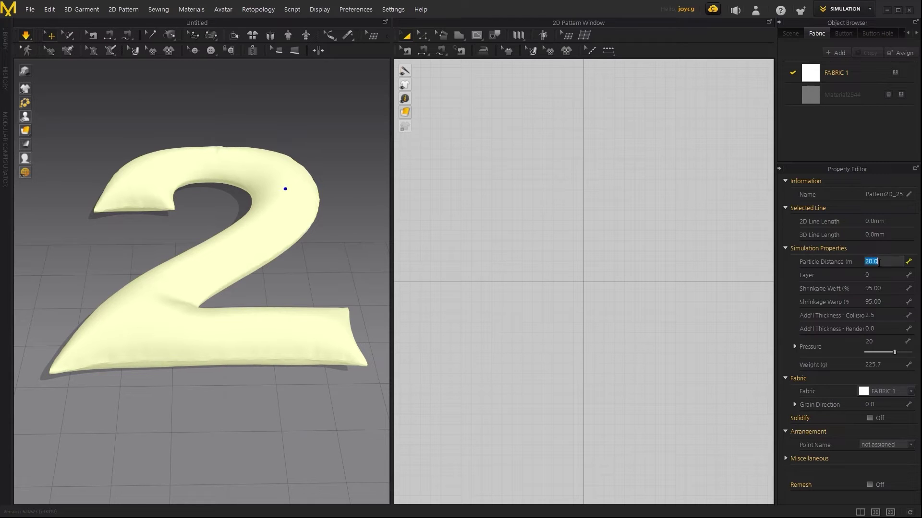
{"action": "key", "text": "Escape"}
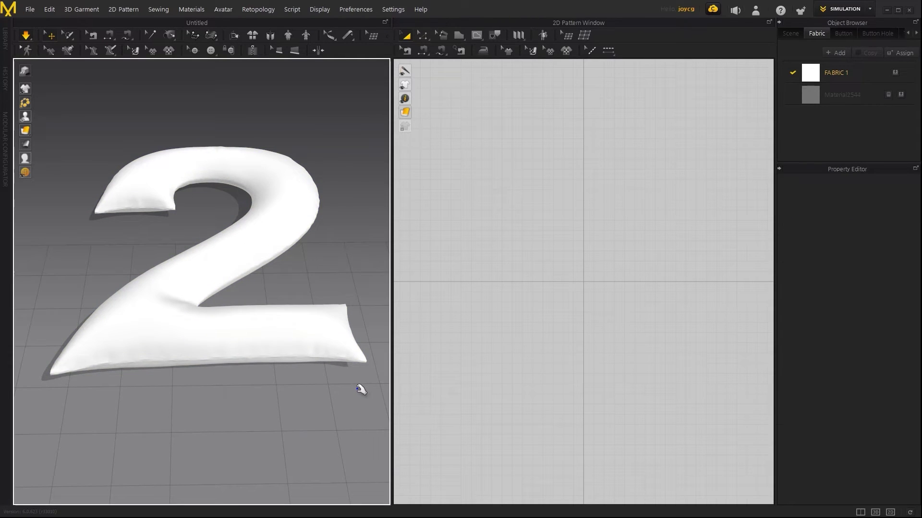
{"action": "mouse_move", "coordinate": [329, 390]}
{"action": "right_mouse_down"}
{"action": "mouse_move", "coordinate": [313, 469]}
{"action": "mouse_move", "coordinate": [233, 376]}
{"action": "mouse_move", "coordinate": [228, 312]}
{"action": "right_mouse_up"}
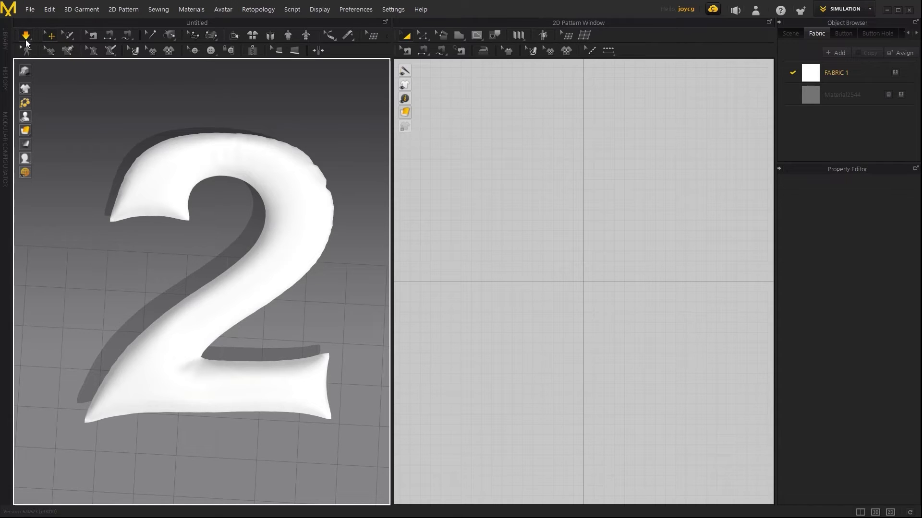
- Export the puffy garment as 2.obj with default OBJ options
{"action": "left_click", "coordinate": [30, 9]}
{"action": "mouse_move", "coordinate": [35, 111]}
{"action": "left_click", "coordinate": [157, 116]}
{"action": "key", "text": "Return"}
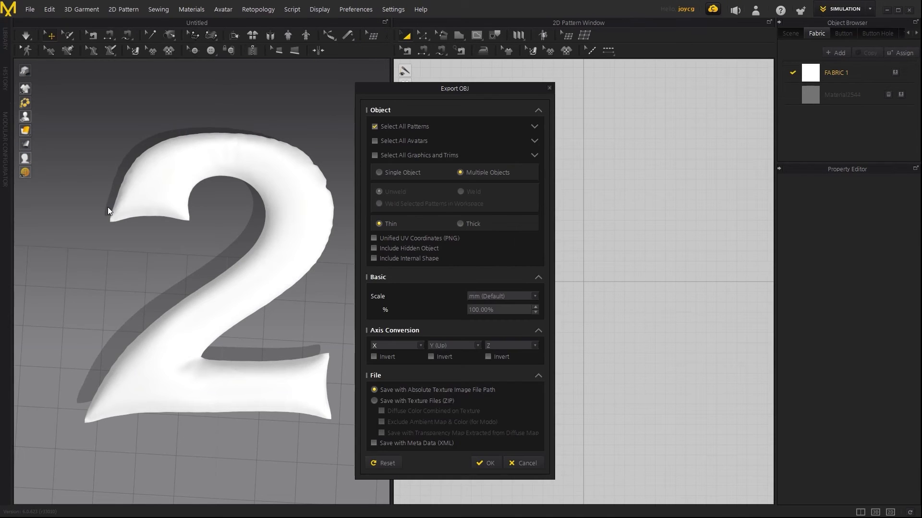
{"action": "left_click", "coordinate": [502, 463]}
{"action": "left_click", "coordinate": [459, 294]}
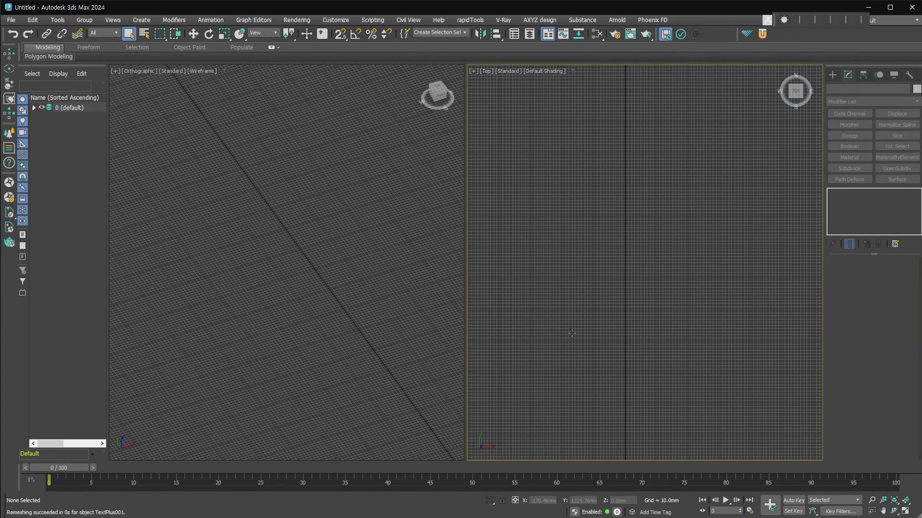
- Import the exported 2.obj into 3ds Max with default OBJ import options
{"action": "left_click", "coordinate": [11, 20]}
{"action": "mouse_move", "coordinate": [22, 161]}
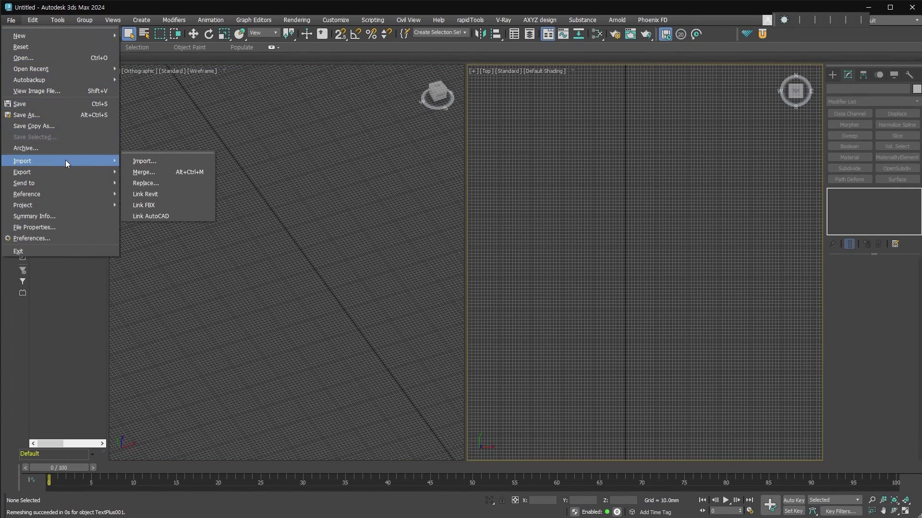
{"action": "left_click", "coordinate": [144, 161]}
{"action": "double_click", "coordinate": [114, 216]}
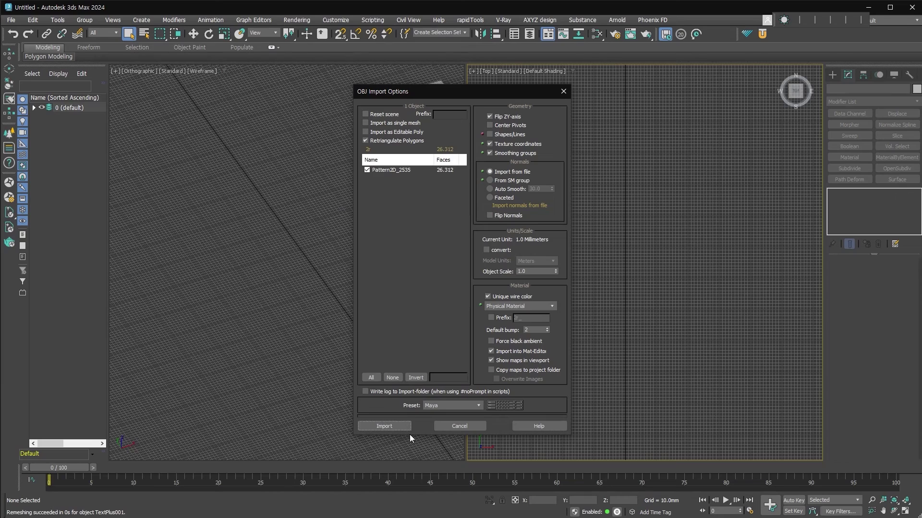
{"action": "left_click", "coordinate": [398, 425]}
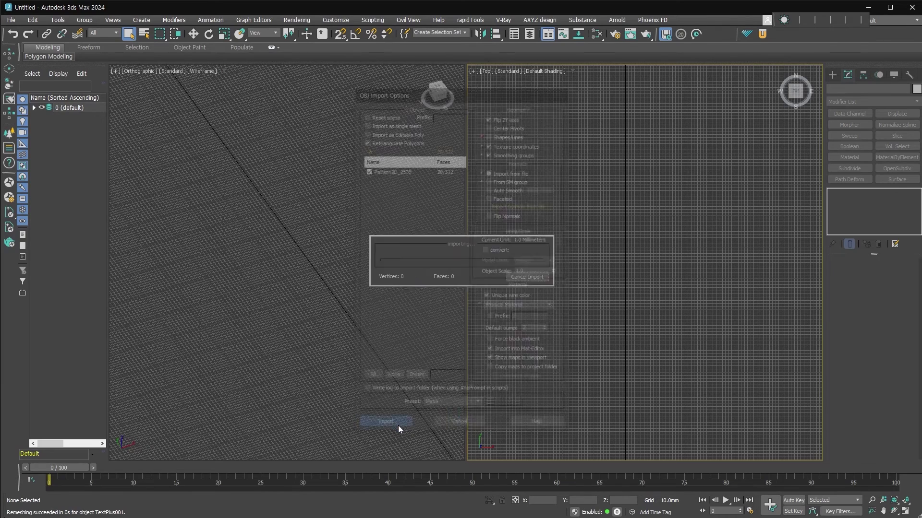